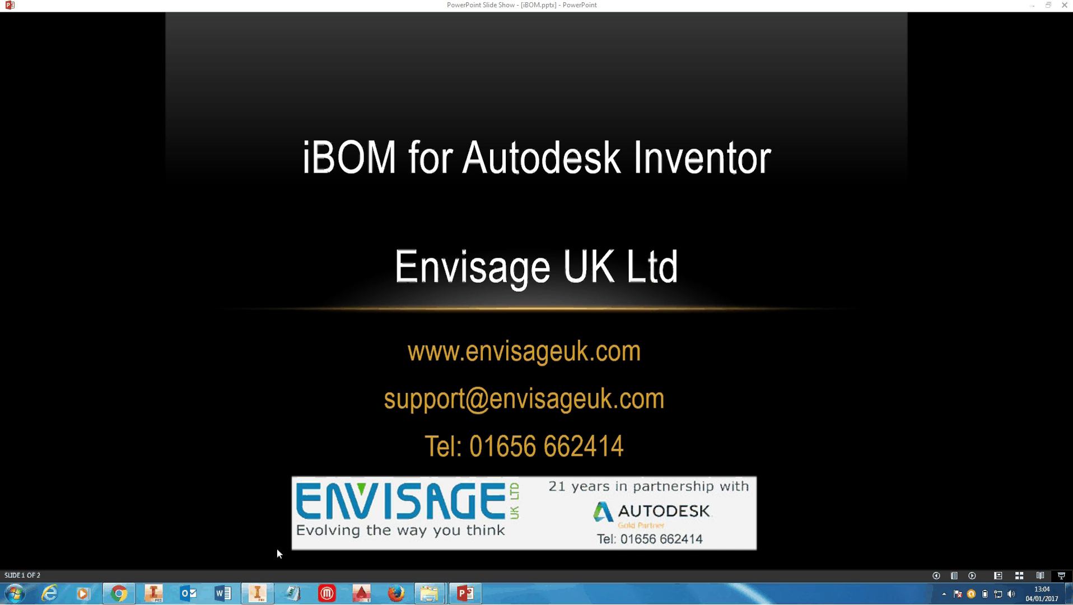
# Switch from the slide show to the open Air Engine.iam assembly and nudge the view slightly.
pyautogui.click(257, 593)
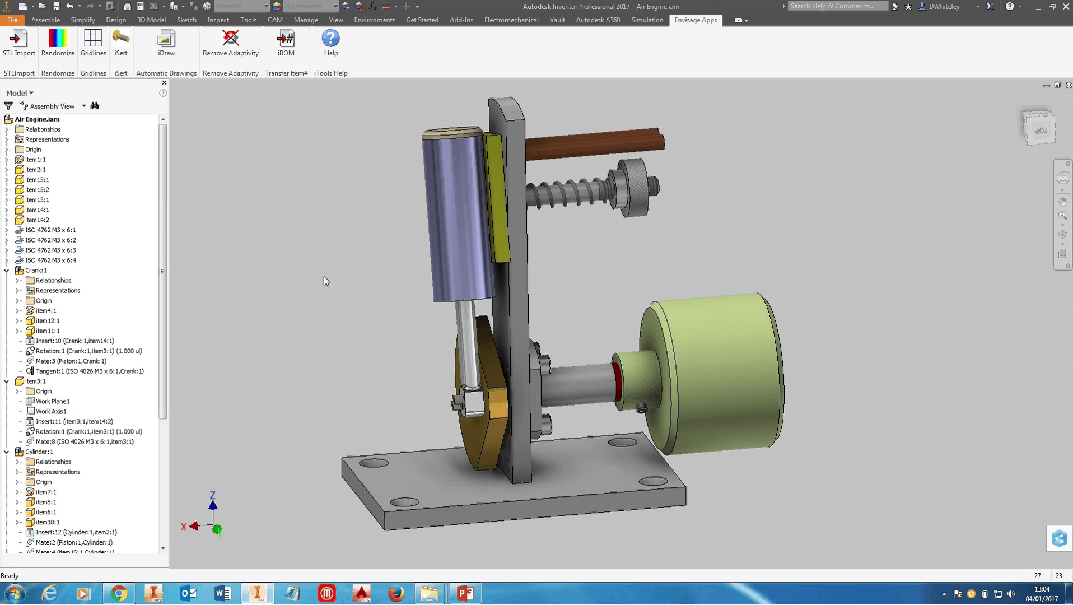
pyautogui.moveTo(324, 275)
pyautogui.mouseDown(button='middle')
pyautogui.moveTo(343, 256)
pyautogui.moveTo(316, 261)
pyautogui.mouseUp(button='middle')
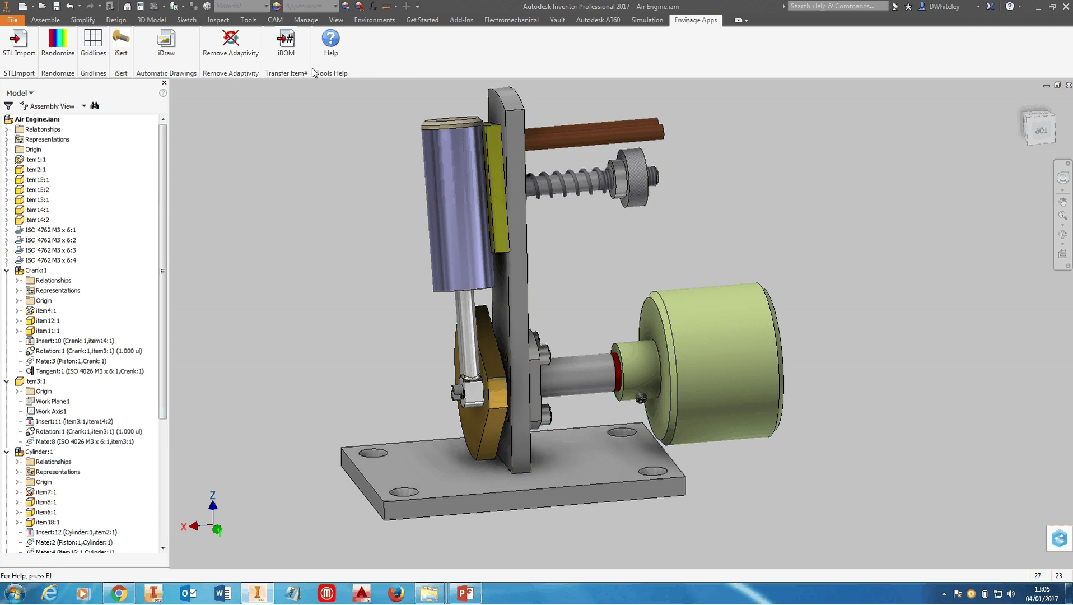
# Run iBOM Transfer Item# to write BOM item numbers into each component's ITEM# property.
pyautogui.click(285, 43)
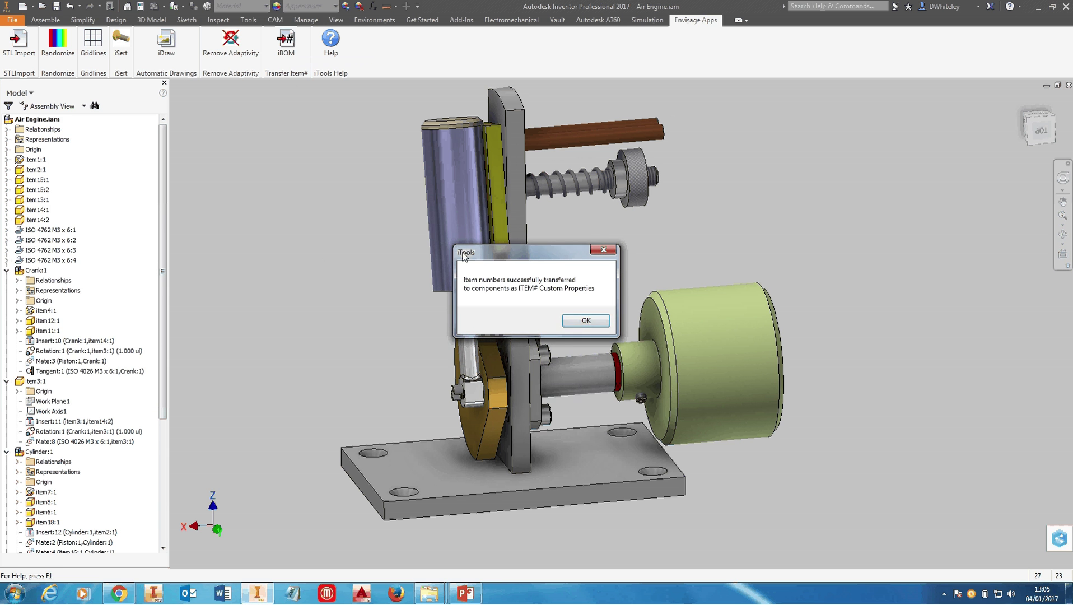
pyautogui.moveTo(492, 255); pyautogui.dragTo(392, 234)
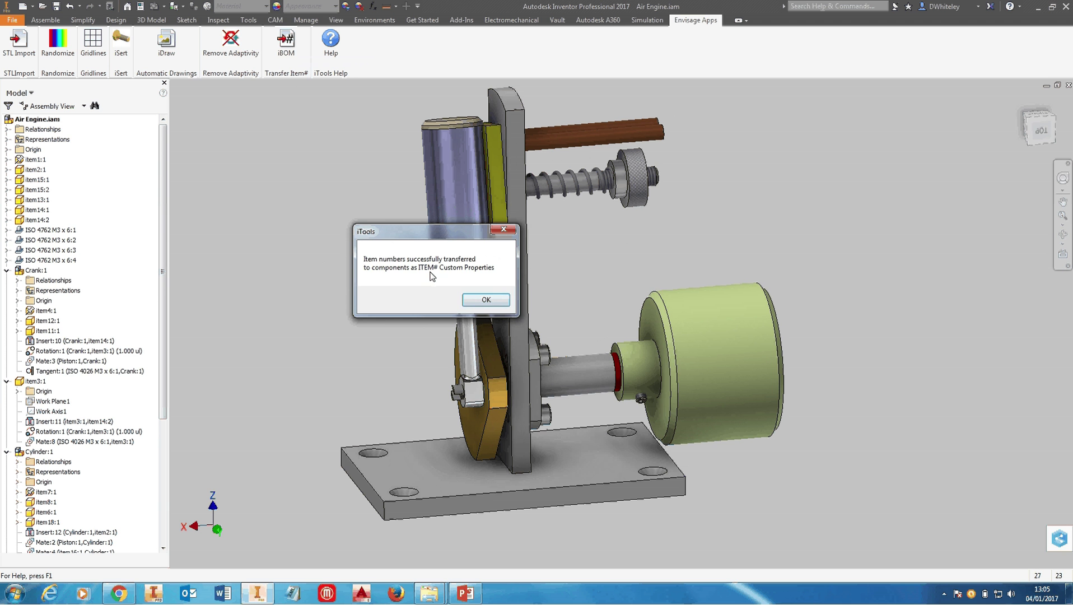
# Dismiss the iTools message, check the Parts Only BOM's ITEM# column, then close the BOM.
pyautogui.click(483, 301)
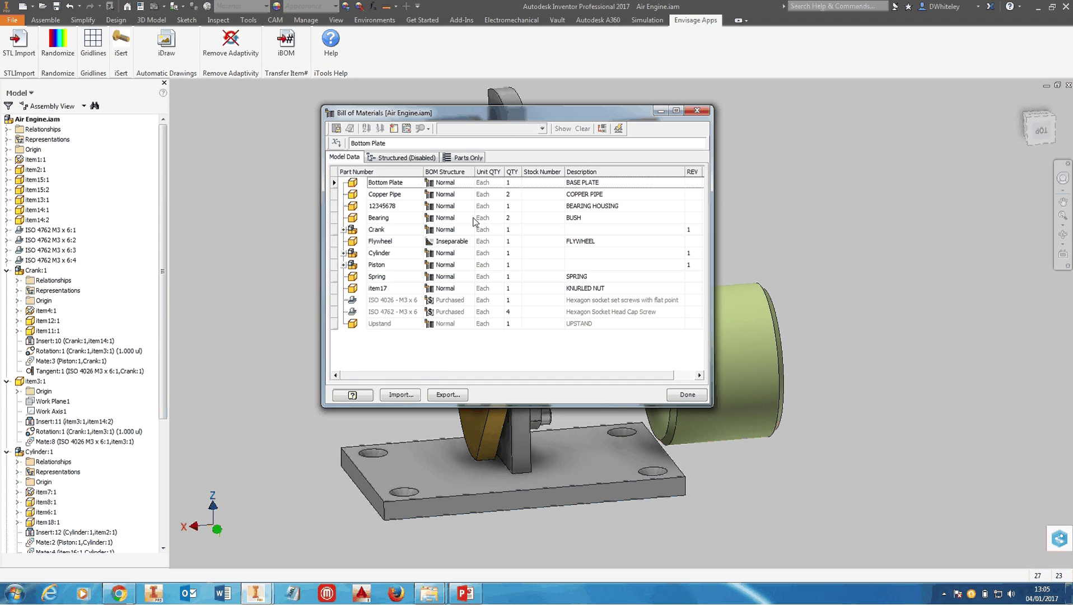
pyautogui.moveTo(506, 117); pyautogui.dragTo(447, 130)
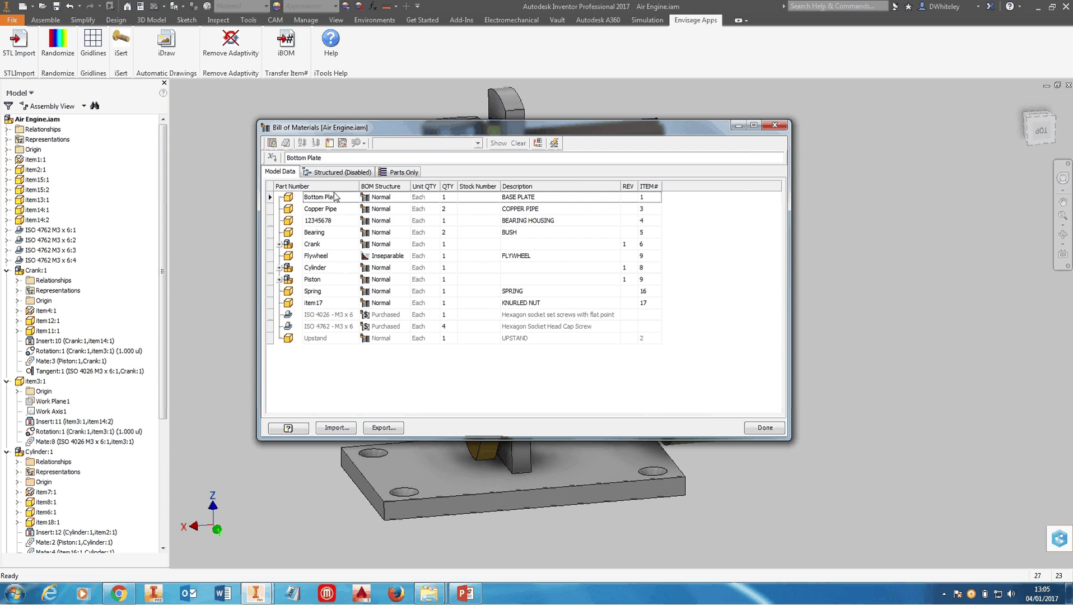
pyautogui.click(399, 172)
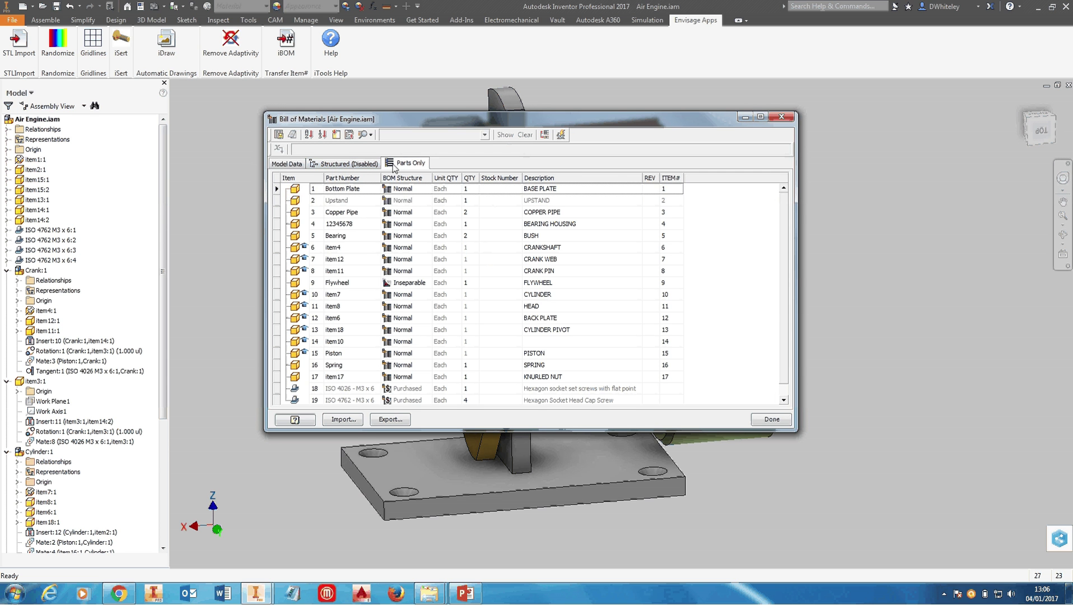
pyautogui.click(767, 420)
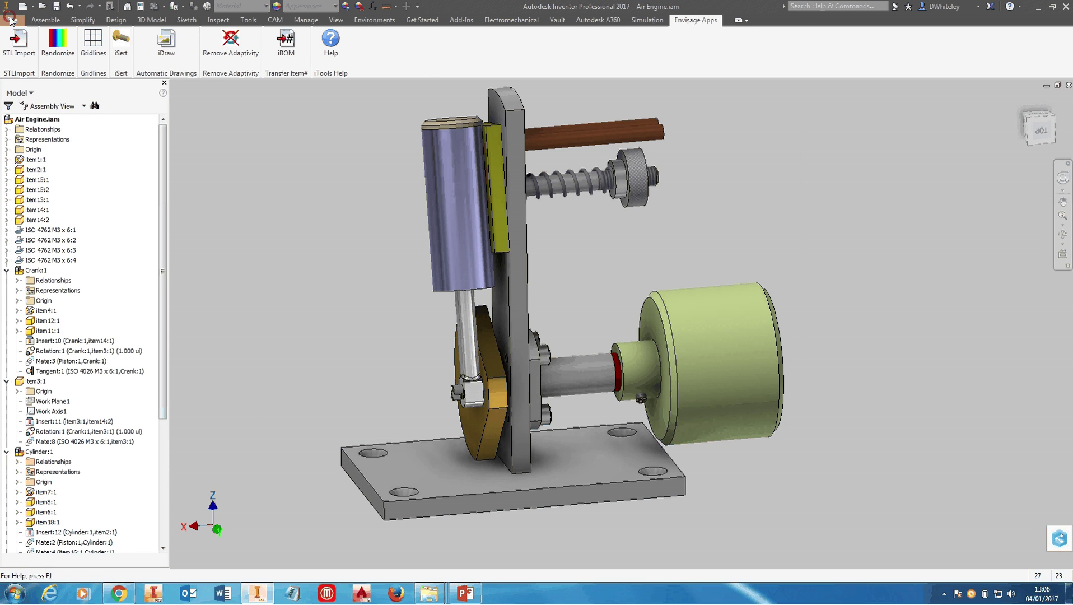
# Open START.dwg from recent documents and attach a bent-leader balloon to the plate view.
pyautogui.click(12, 20)
pyautogui.click(115, 88)
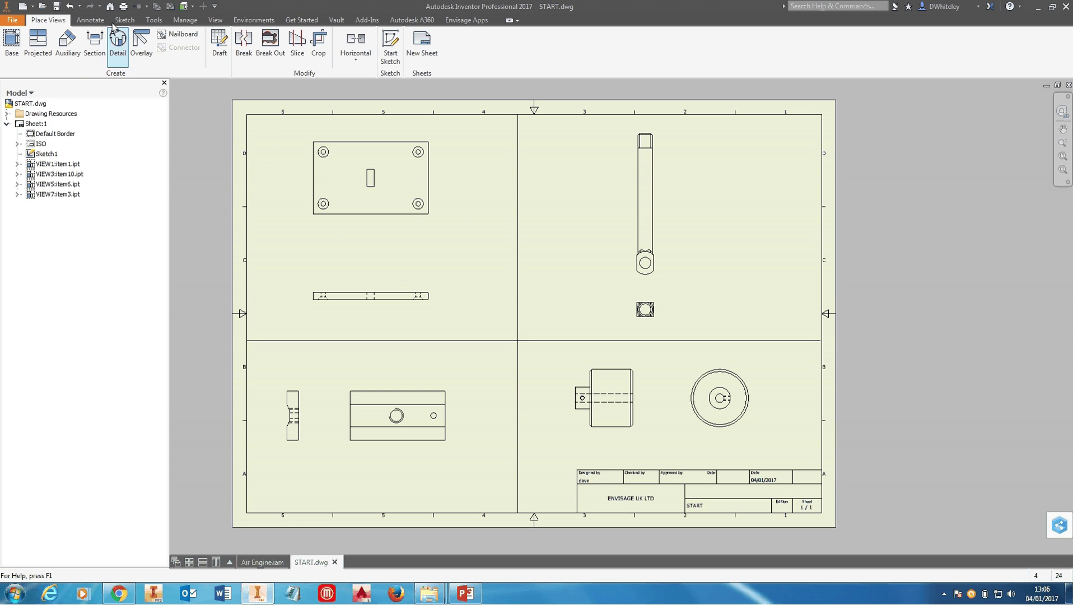
pyautogui.click(91, 21)
pyautogui.click(596, 45)
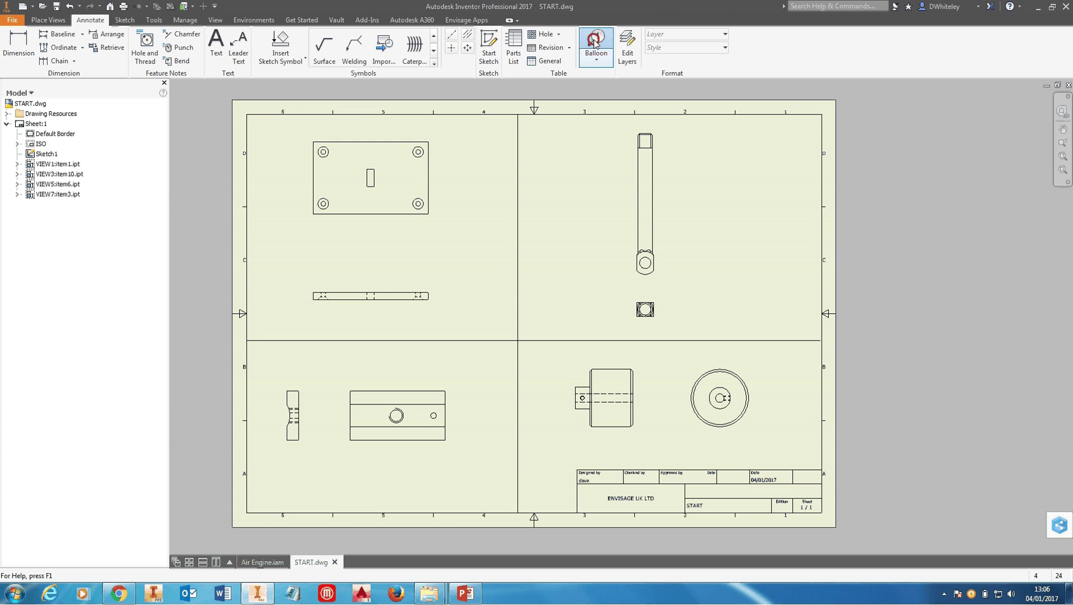
pyautogui.click(386, 215)
pyautogui.click(323, 196)
pyautogui.click(427, 248)
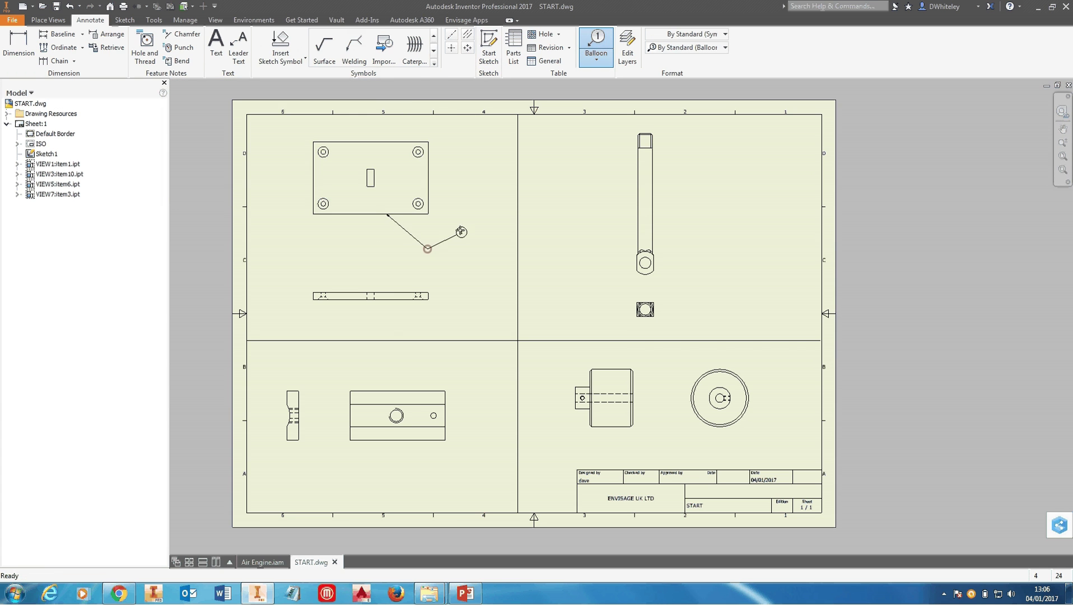
pyautogui.rightClick(455, 228)
pyautogui.click(481, 252)
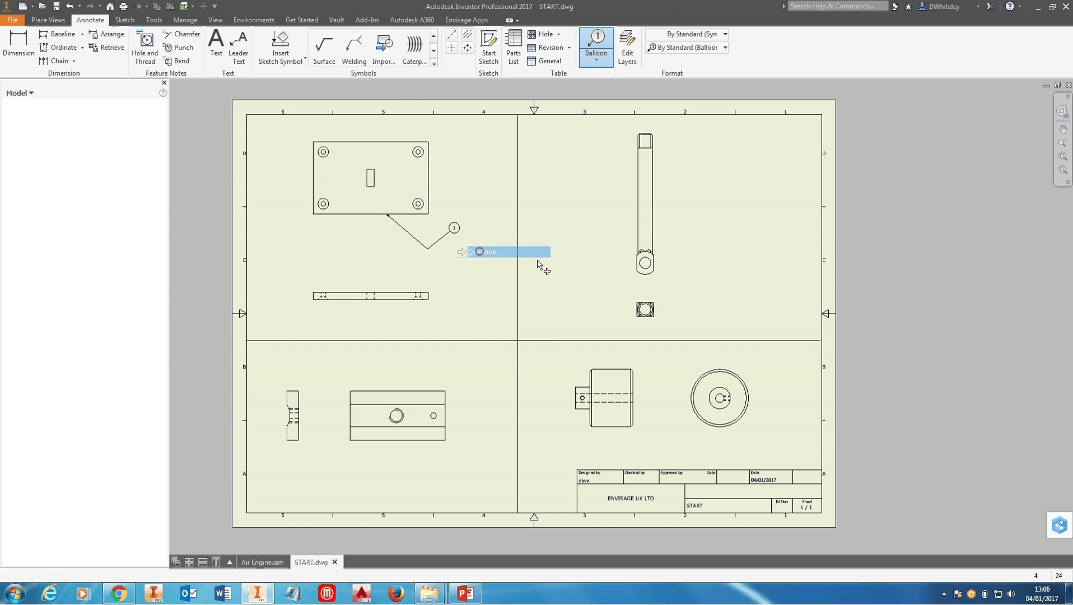
# Balloon the upright arm and the round part views, then end ballooning.
pyautogui.click(652, 227)
pyautogui.click(322, 196)
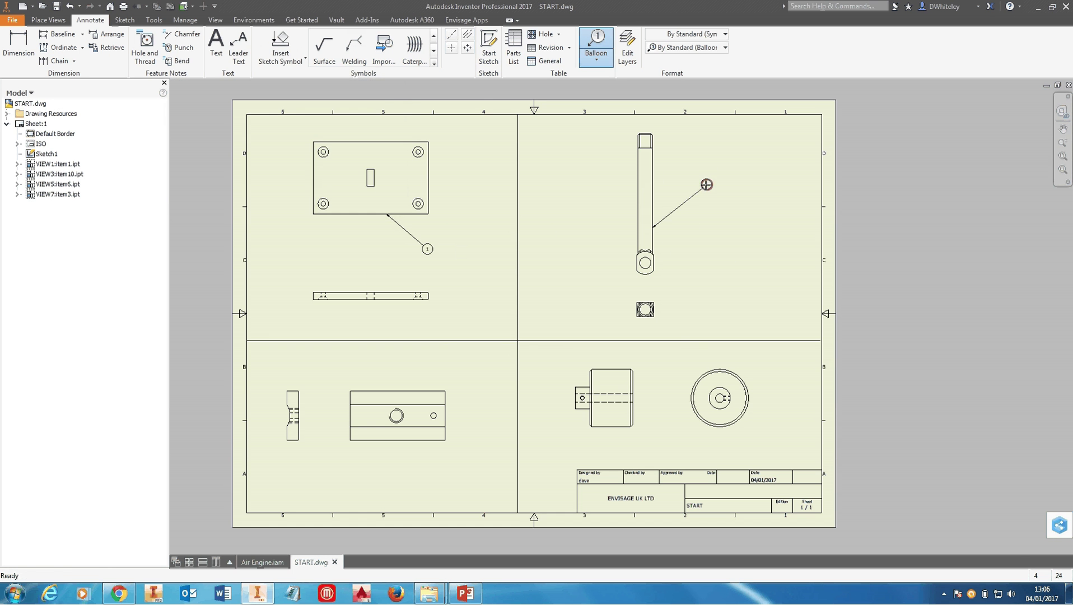
pyautogui.click(708, 182)
pyautogui.rightClick(708, 184)
pyautogui.click(732, 204)
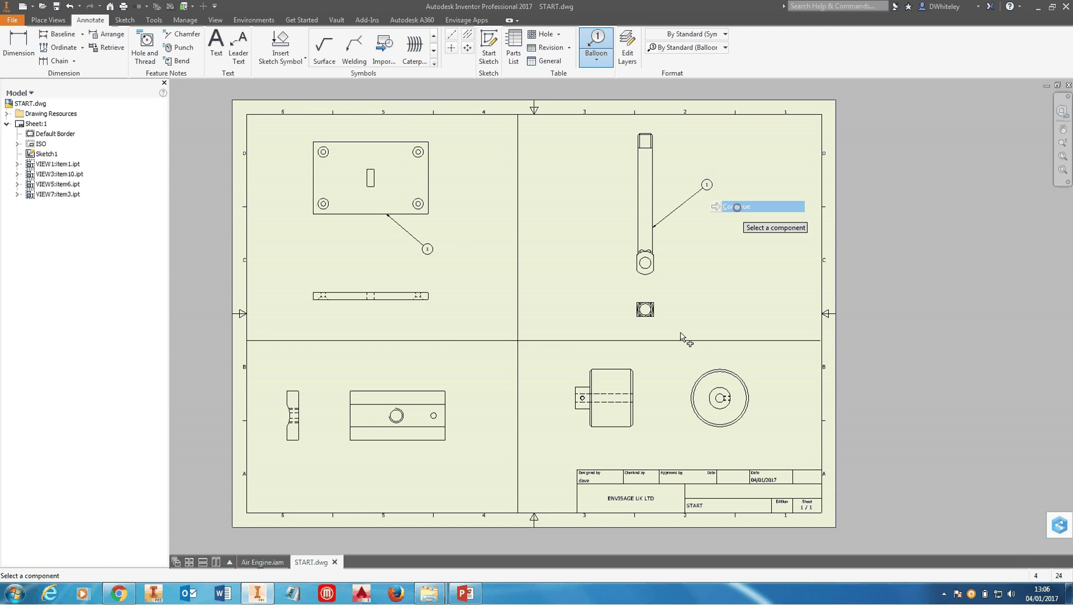
pyautogui.click(732, 372)
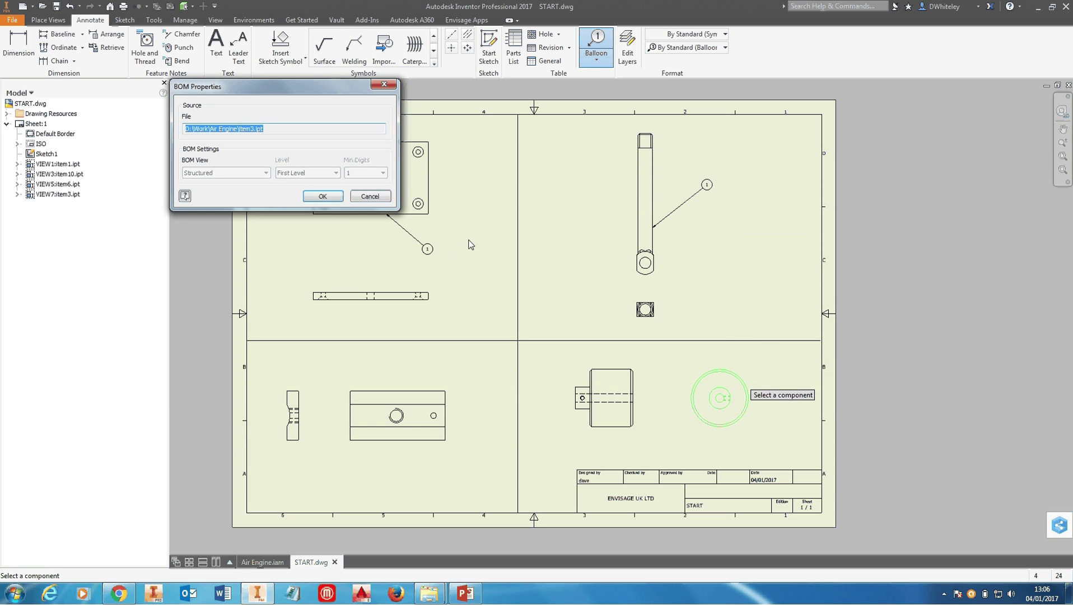
pyautogui.click(322, 197)
pyautogui.click(765, 354)
pyautogui.rightClick(765, 353)
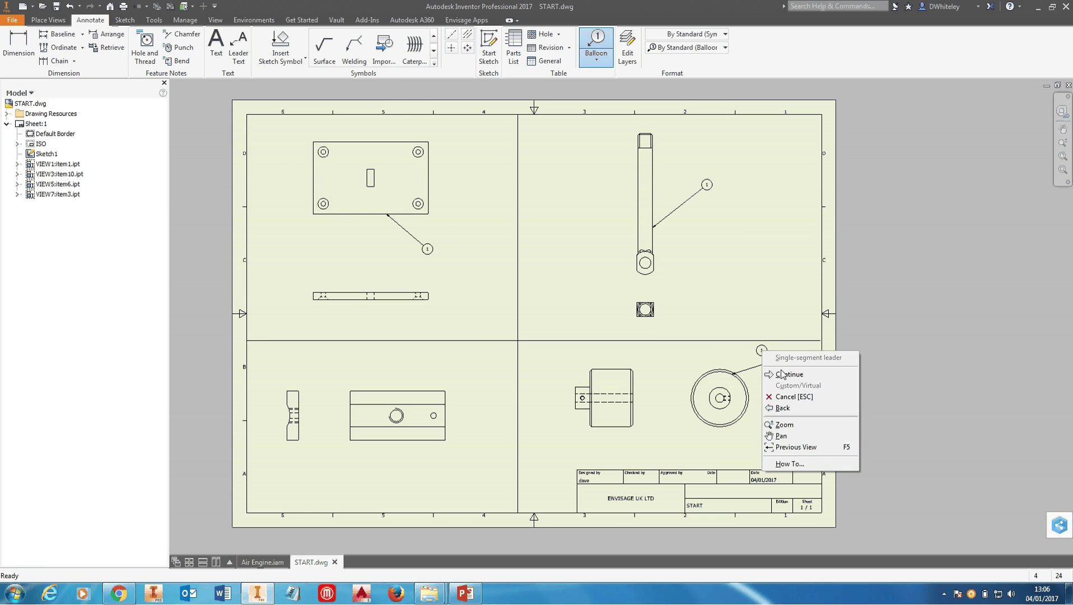
pyautogui.click(784, 374)
pyautogui.rightClick(730, 271)
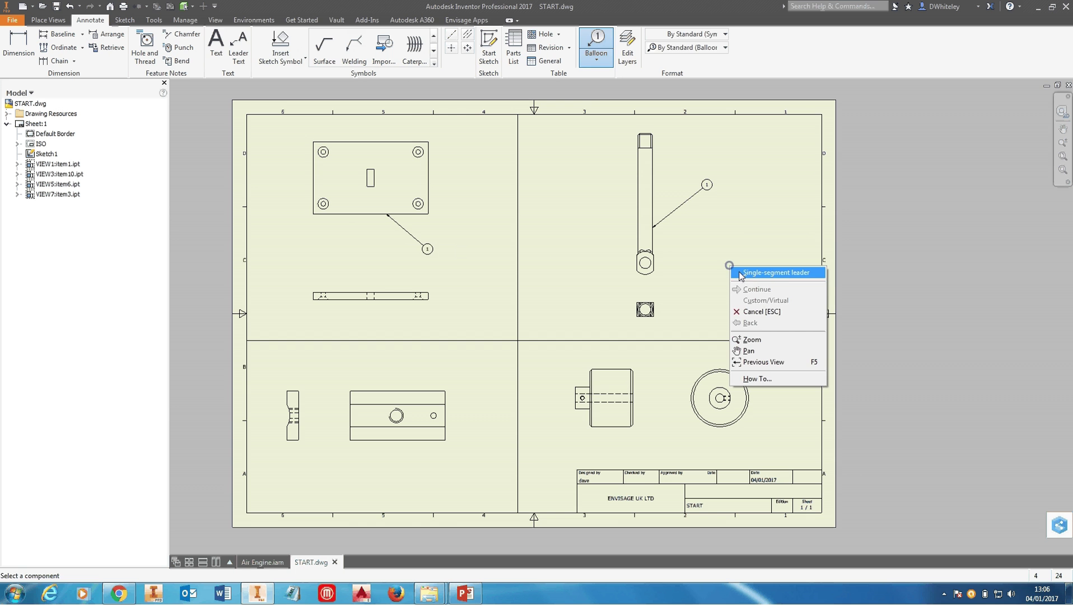
pyautogui.click(759, 311)
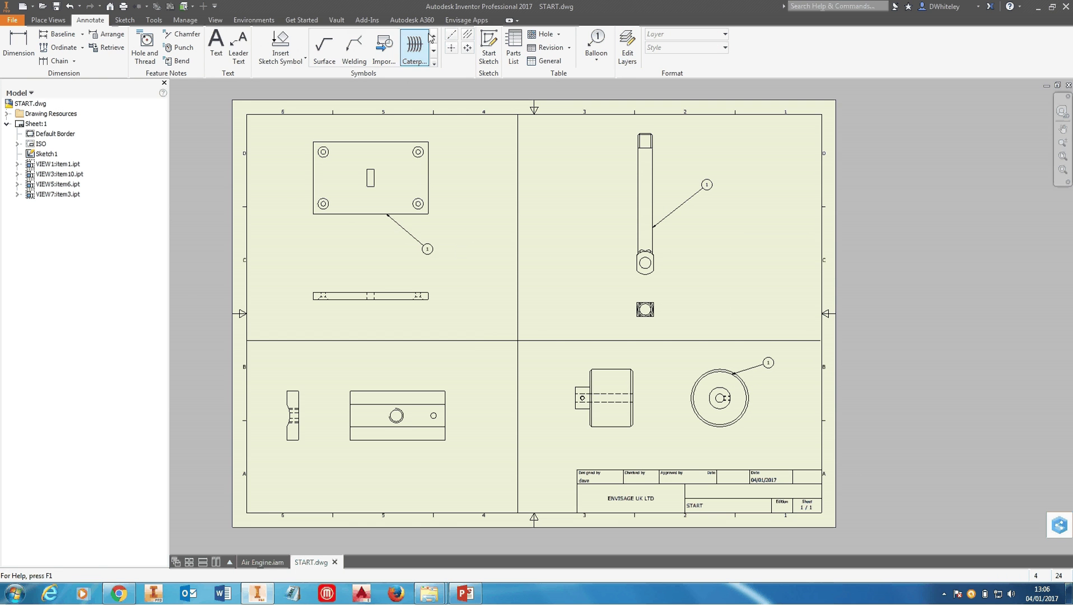
# Renumber the balloons to their ITEM# values (1, 14, 9) with iTools and zoom to the block views.
pyautogui.click(463, 20)
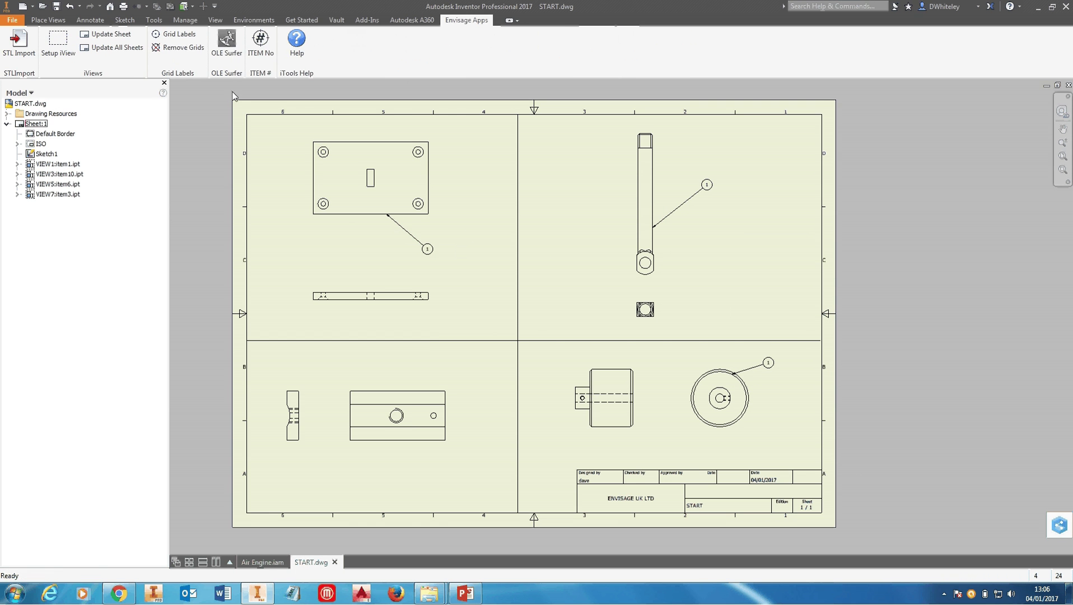
pyautogui.click(261, 52)
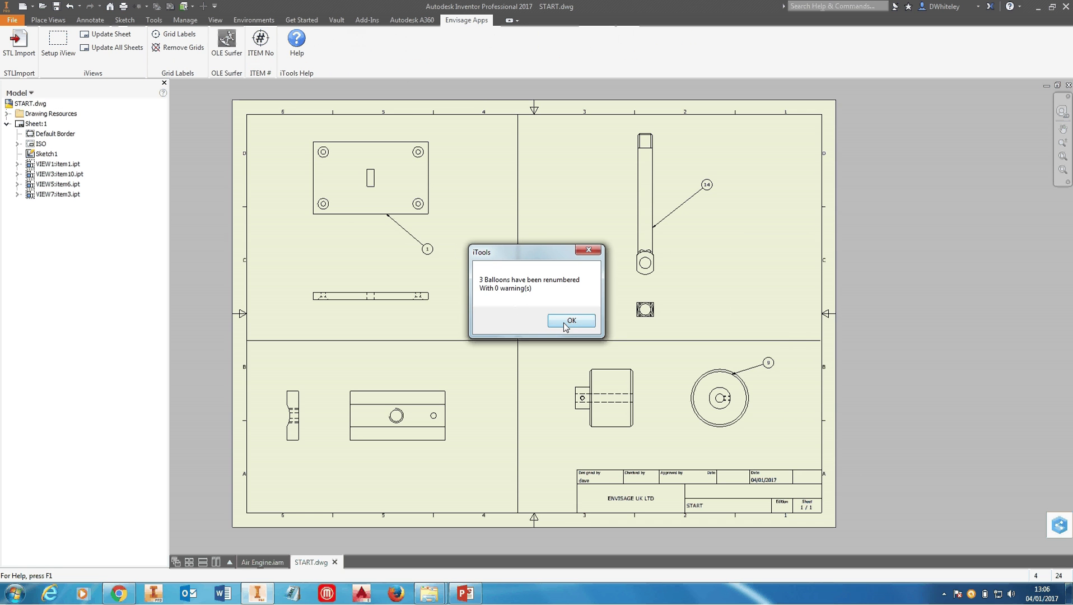
pyautogui.click(565, 325)
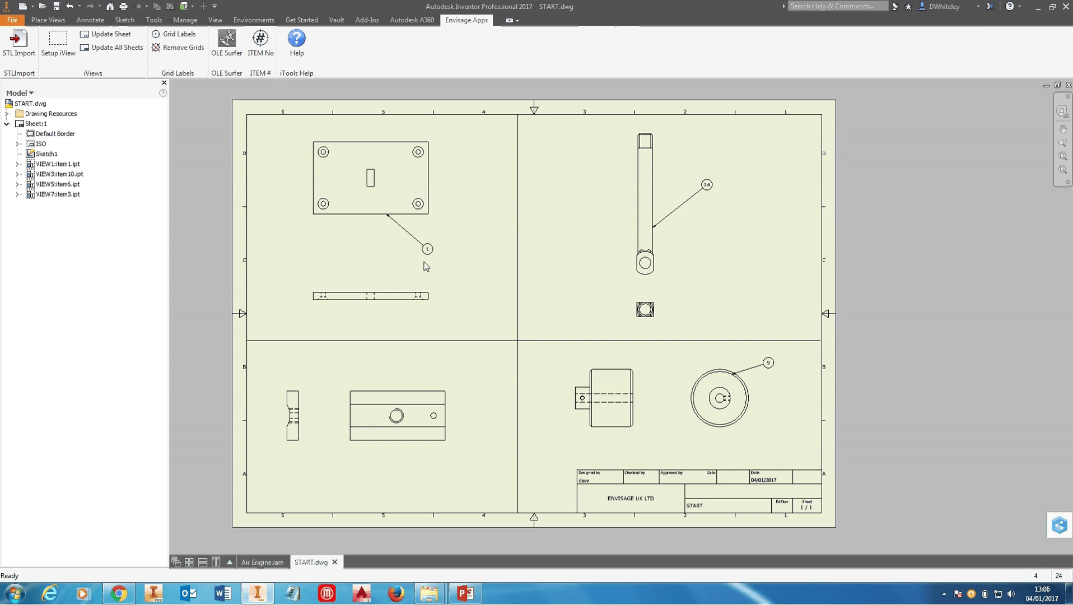
pyautogui.scroll(5, 444, 272)
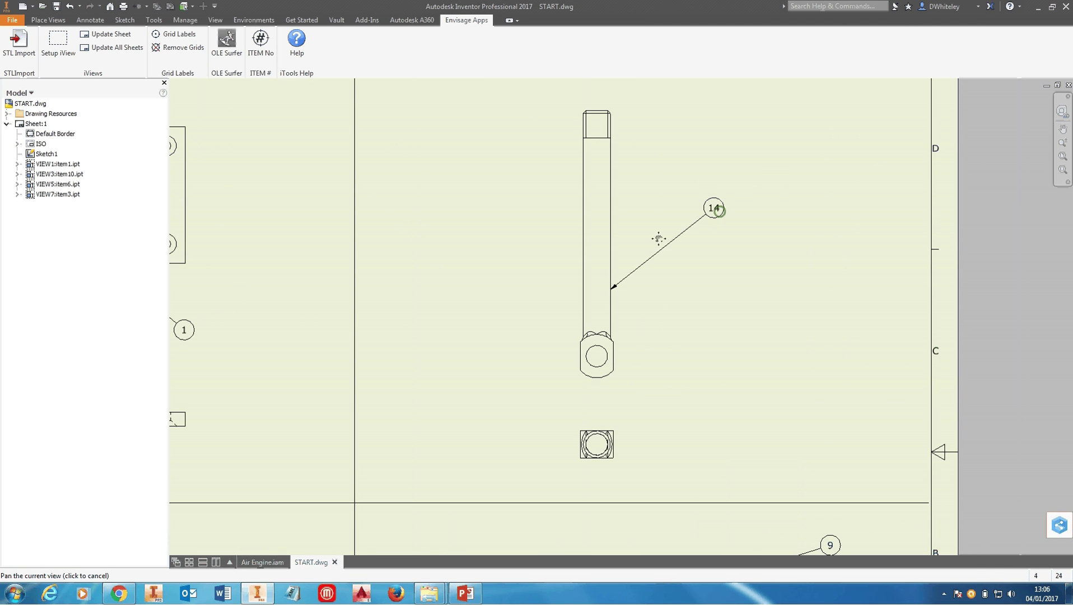
pyautogui.moveTo(721, 303); pyautogui.dragTo(710, 38, button='middle')
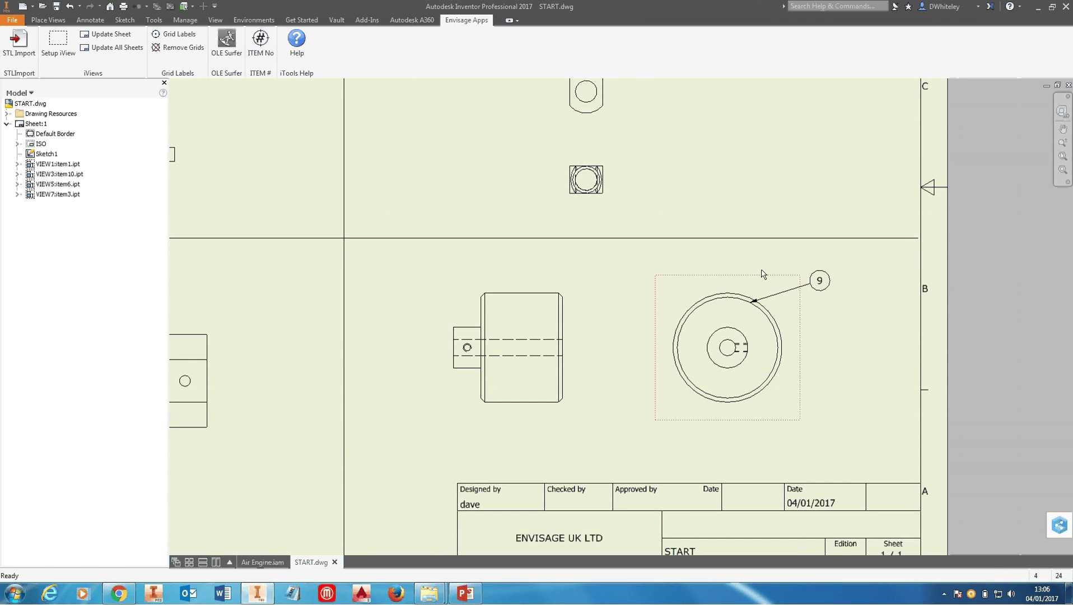
pyautogui.press('Home')
pyautogui.scroll(4, 486, 246)
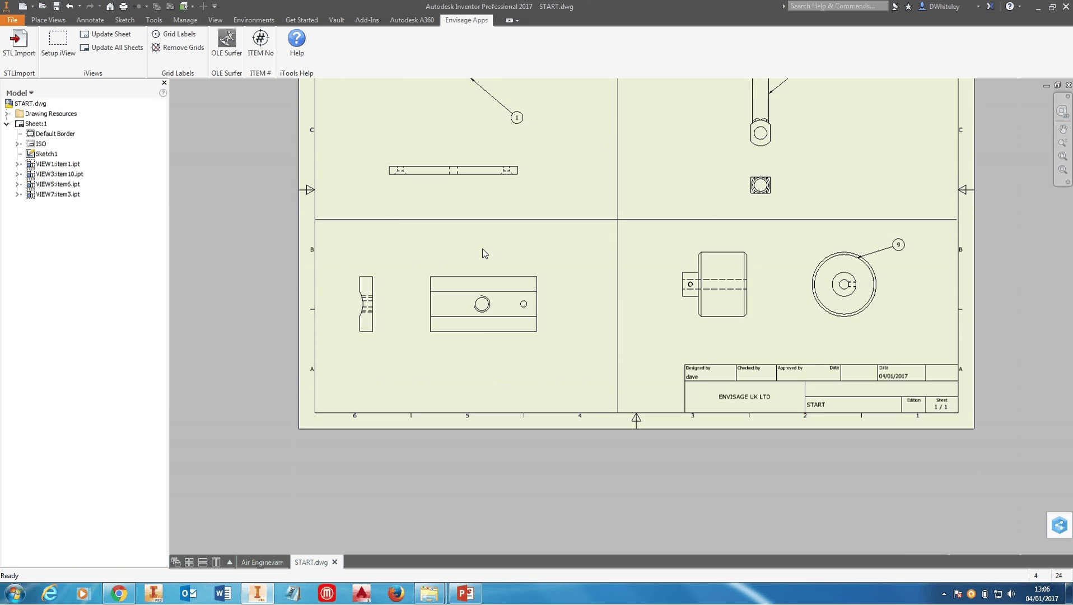
# Draw a leader note from the block's bottom edge to a point below it.
pyautogui.click(90, 20)
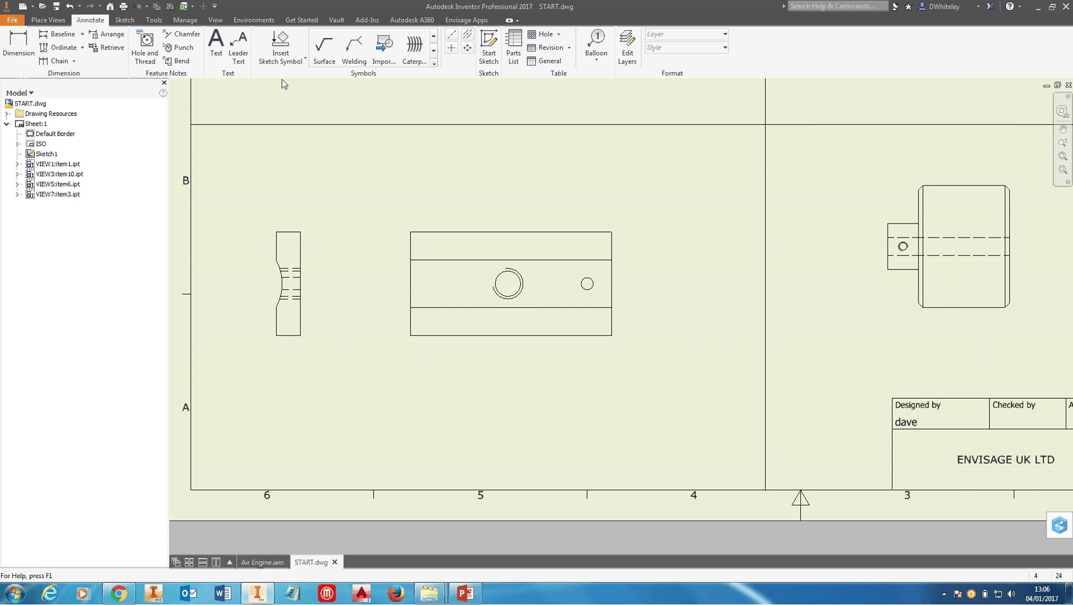
pyautogui.click(237, 56)
pyautogui.click(512, 336)
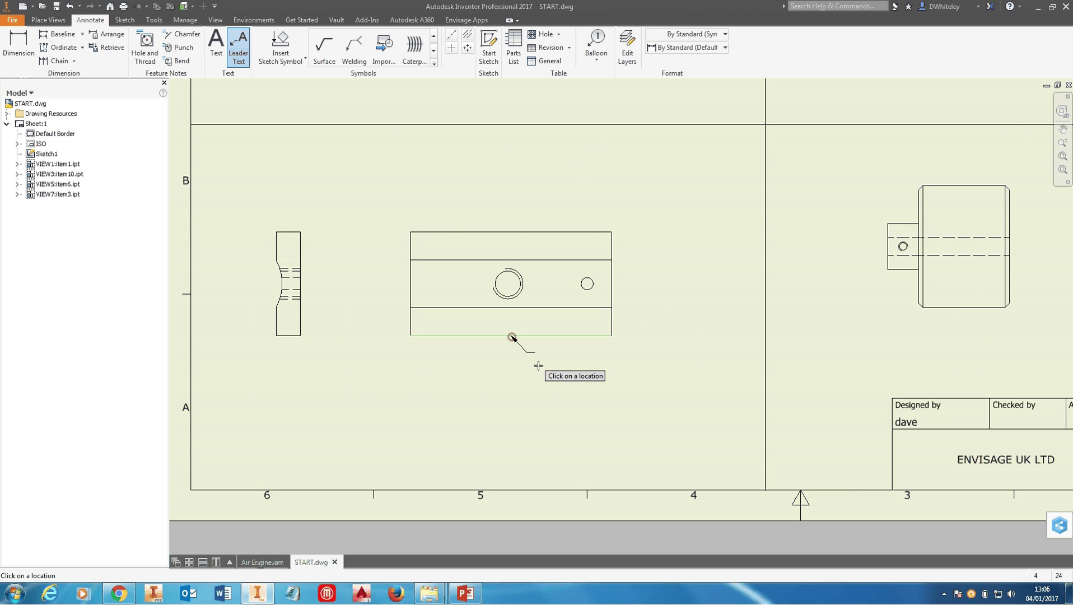
pyautogui.click(541, 370)
pyautogui.rightClick(541, 369)
pyautogui.click(563, 398)
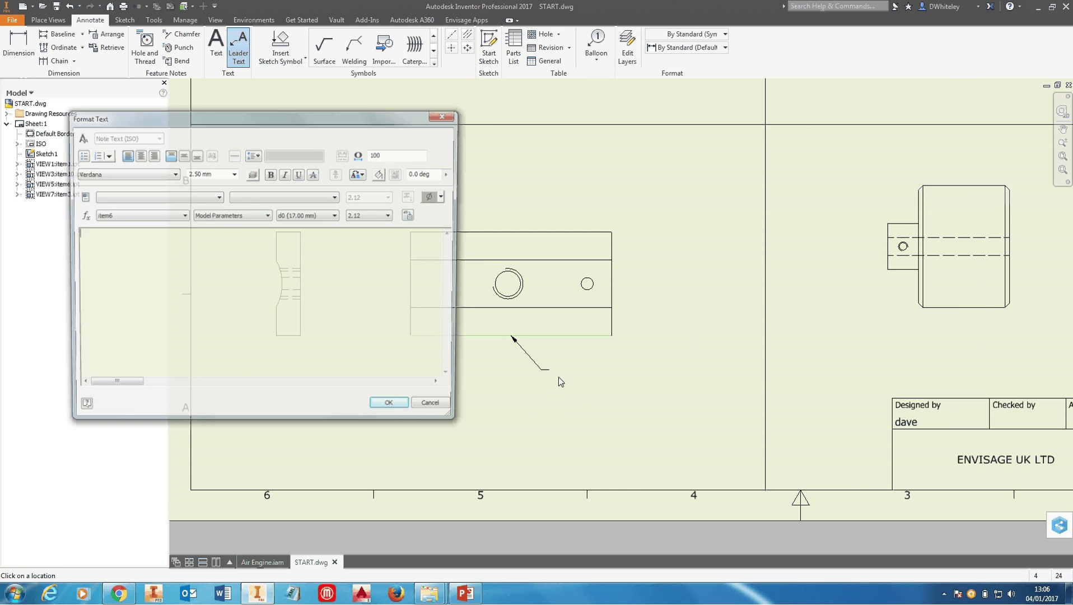
# Make the note text 'ITEM' plus the model's ITEM# custom property, giving ITEM 12.
pyautogui.click(218, 197)
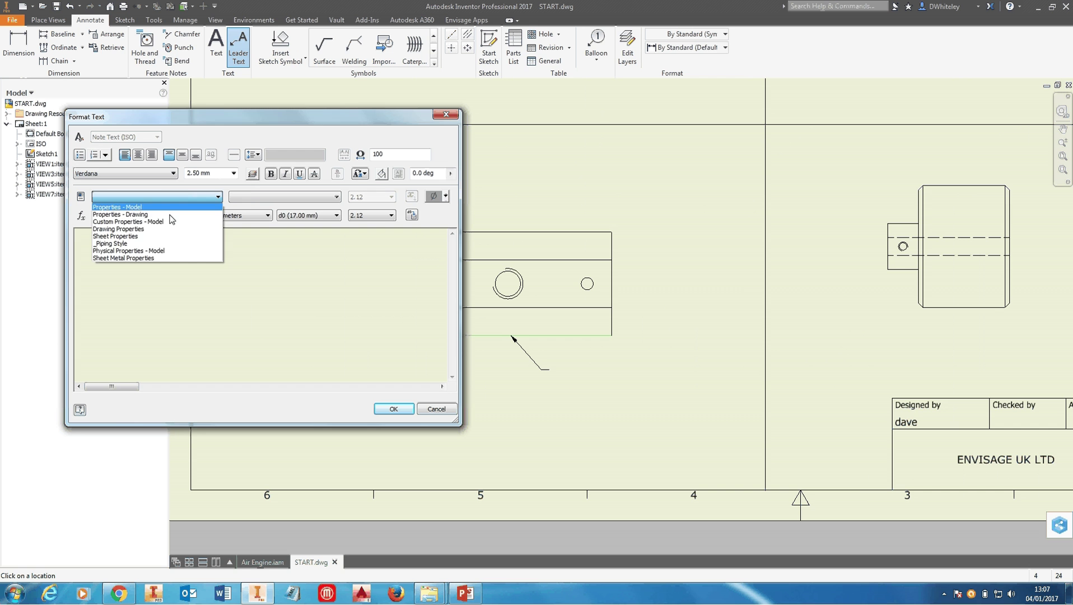
pyautogui.click(167, 221)
pyautogui.click(258, 196)
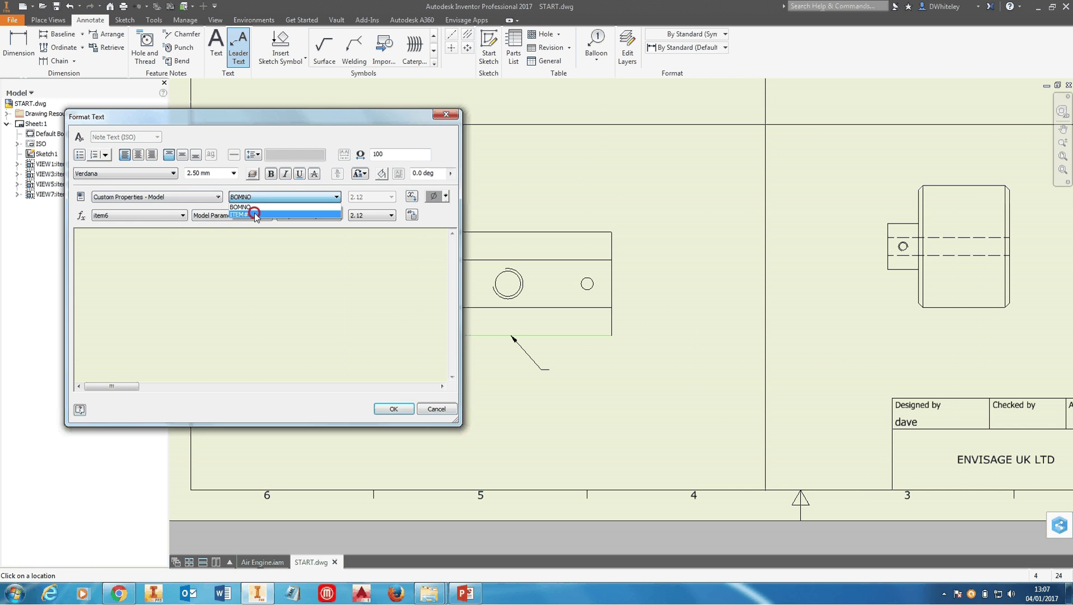
pyautogui.click(252, 206)
pyautogui.click(109, 253)
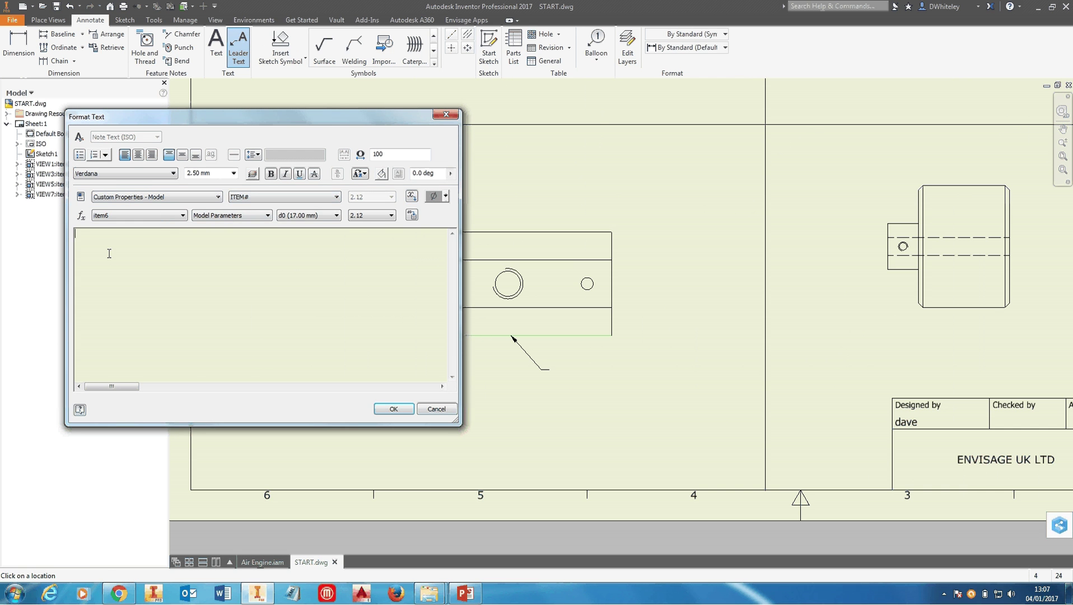
pyautogui.write('ITEM')
pyautogui.click(411, 196)
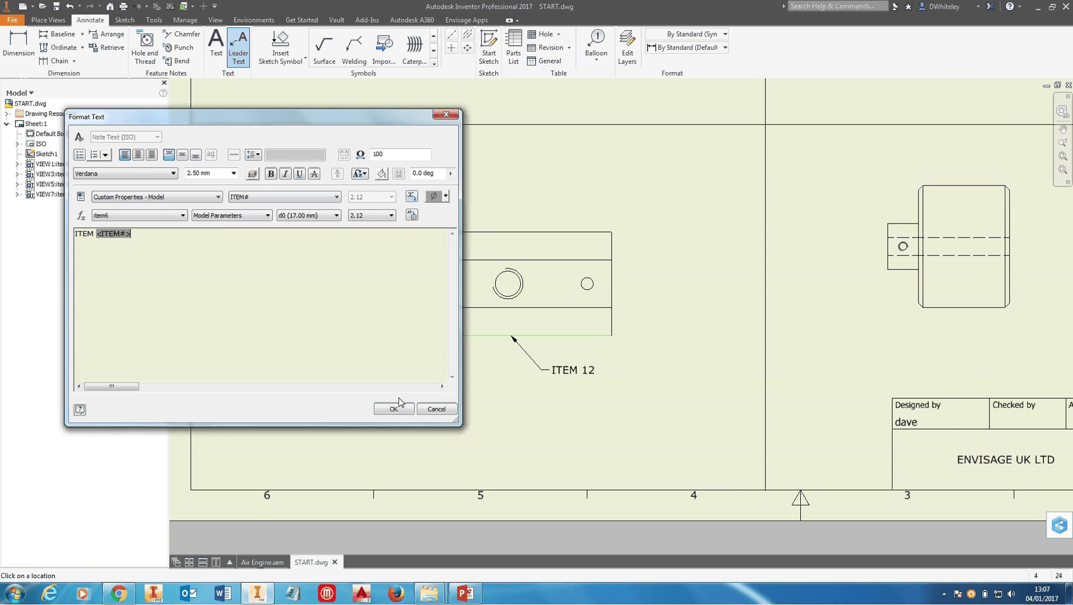
pyautogui.click(393, 408)
# Finish note placement and delete the leader line from the ITEM 12 note.
pyautogui.rightClick(472, 367)
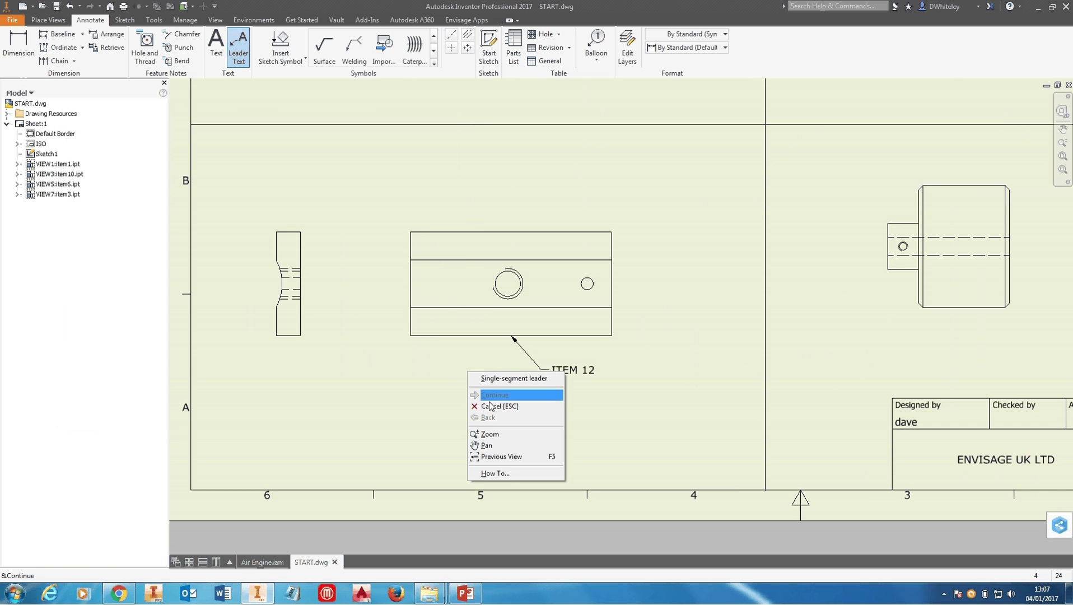
pyautogui.click(490, 404)
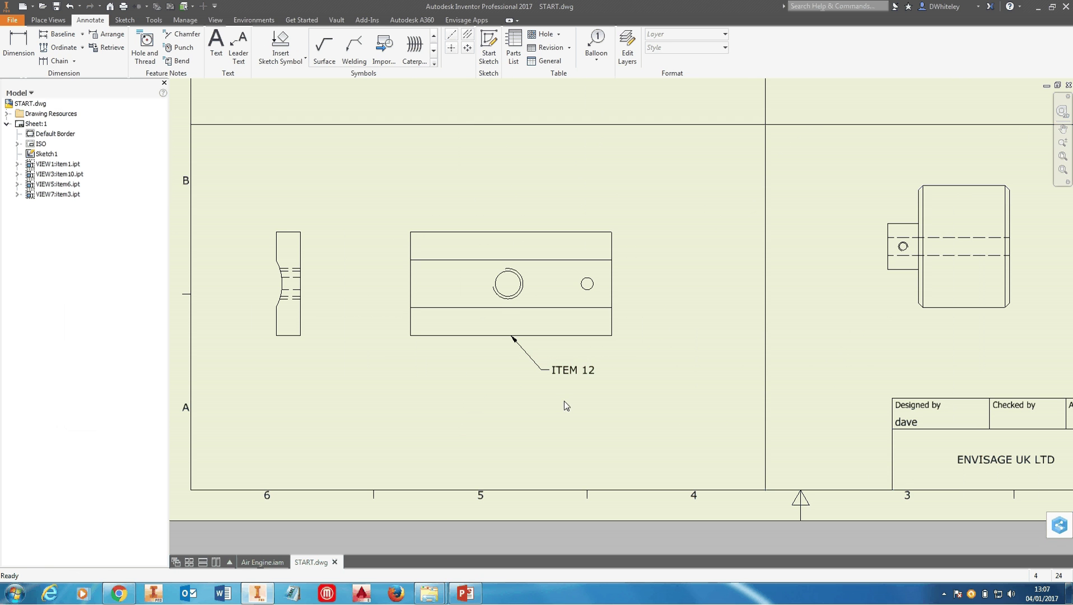
pyautogui.rightClick(525, 356)
pyautogui.rightClick(523, 353)
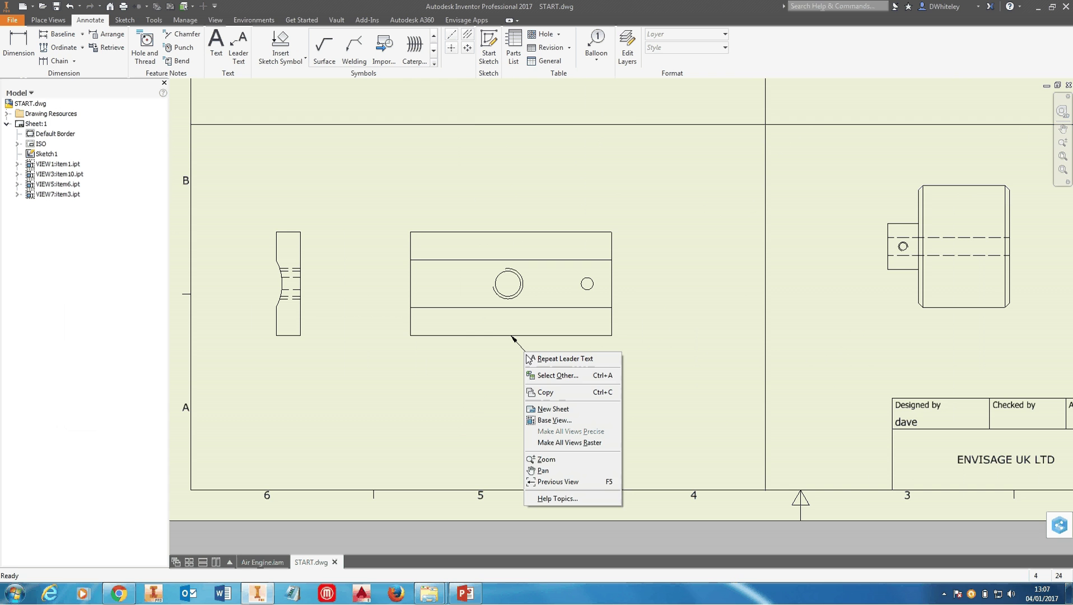
pyautogui.press('Escape')
pyautogui.click(526, 358)
pyautogui.rightClick(525, 357)
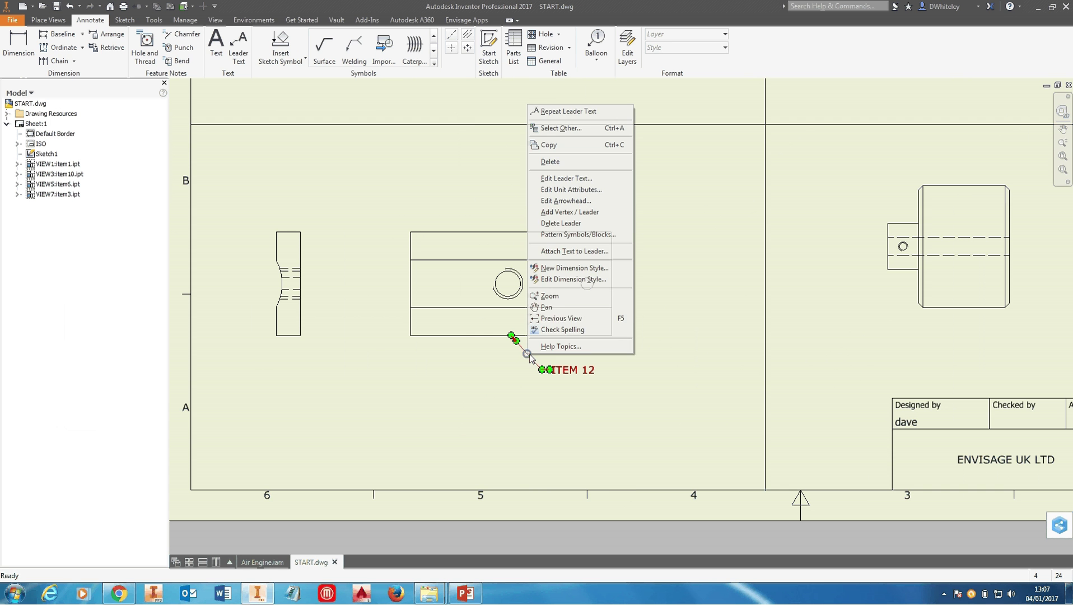
pyautogui.click(551, 224)
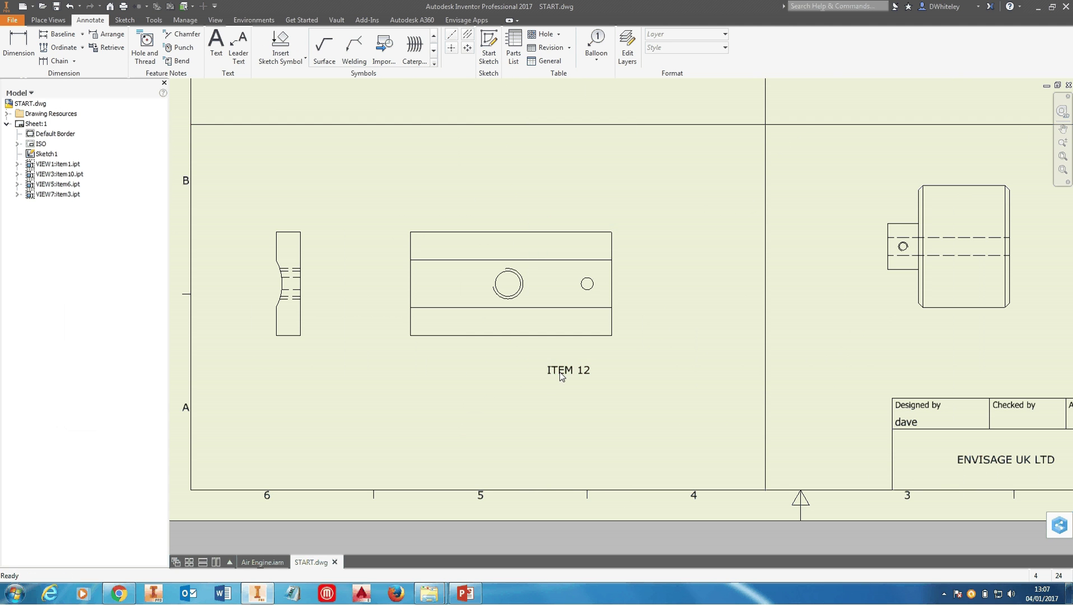
# Drag ITEM 12 centred under the block view, fit the whole START.dwg sheet, then return to PowerPoint.
pyautogui.moveTo(575, 370); pyautogui.dragTo(538, 353)
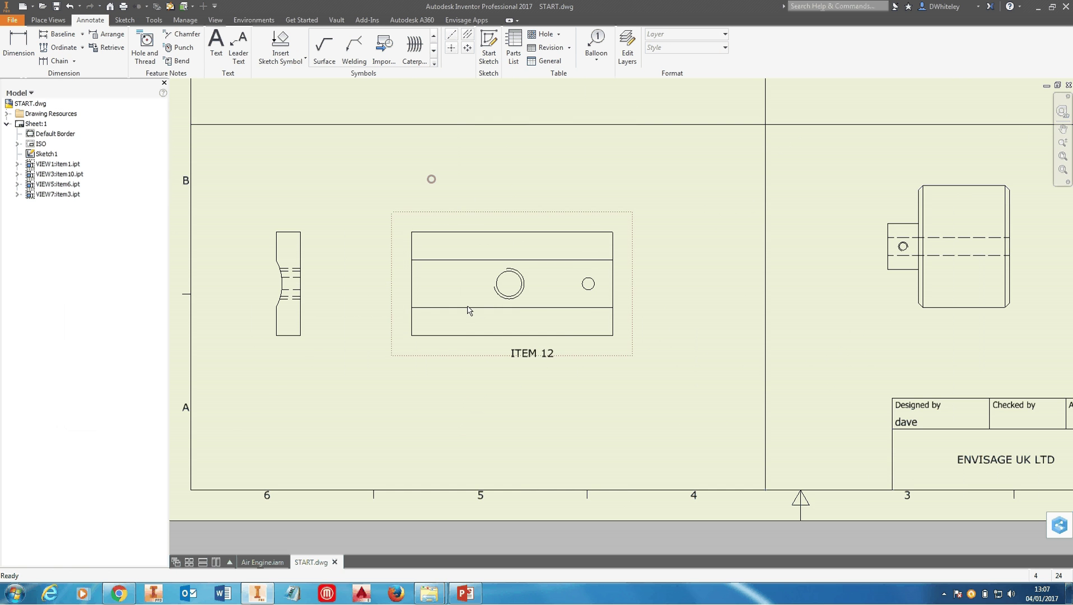
pyautogui.scroll(-3, 470, 307)
pyautogui.moveTo(455, 364)
pyautogui.mouseDown(button='middle')
pyautogui.moveTo(374, 443)
pyautogui.moveTo(371, 474)
pyautogui.mouseUp(button='middle')
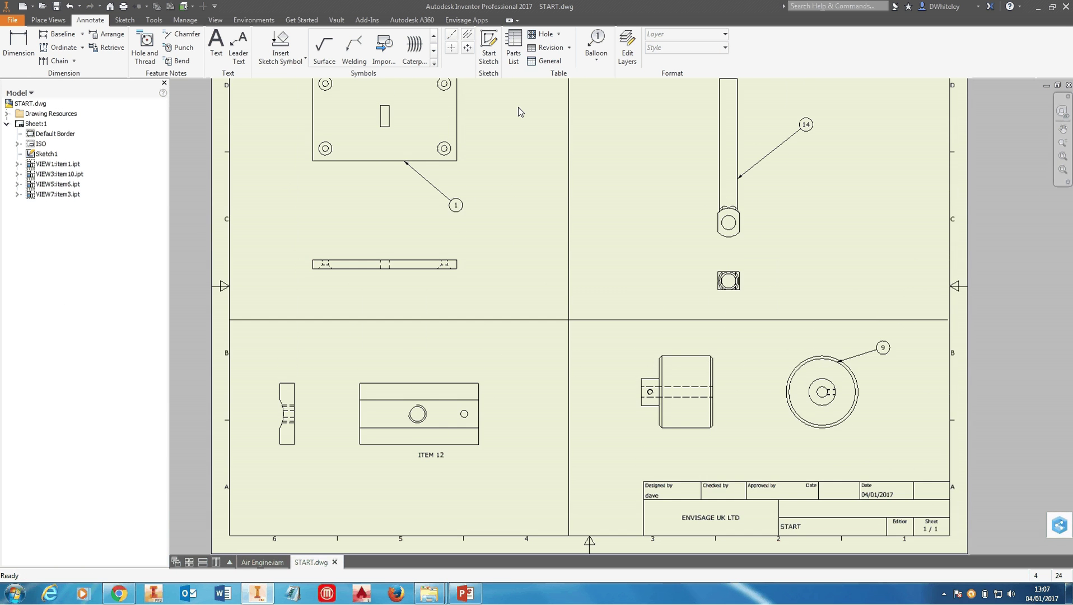
pyautogui.moveTo(521, 169); pyautogui.dragTo(507, 185, button='middle')
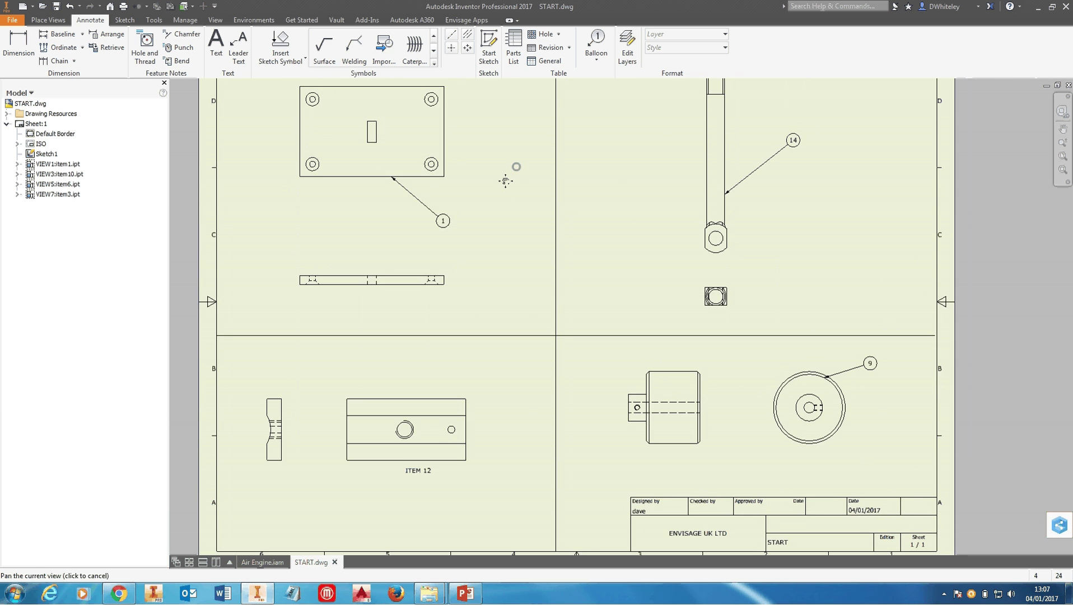
pyautogui.scroll(-3, 498, 213)
pyautogui.scroll(3, 498, 213)
pyautogui.scroll(-3, 503, 216)
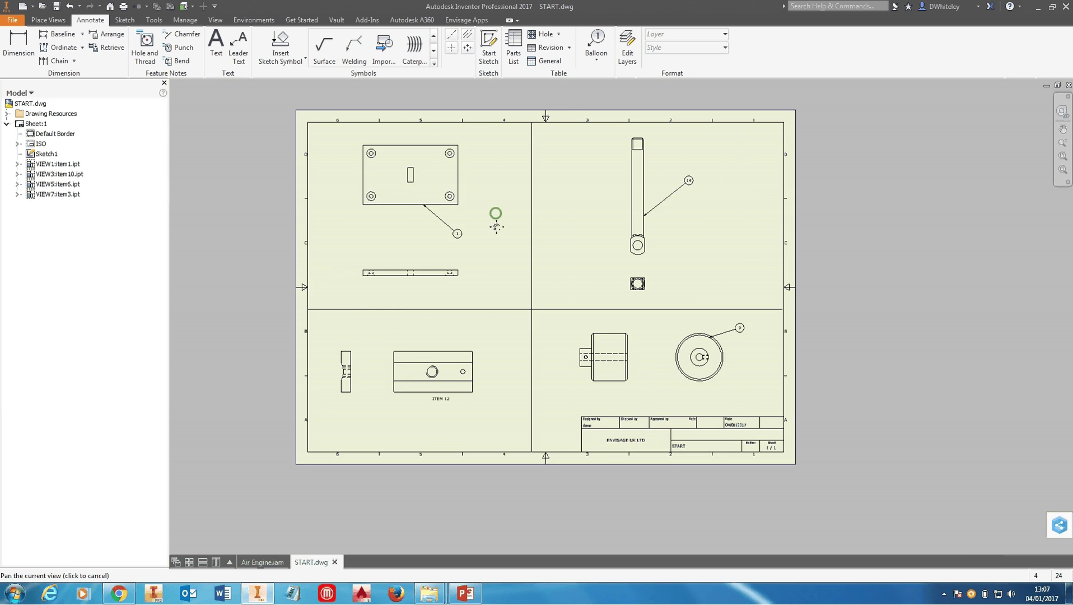
pyautogui.click(396, 196)
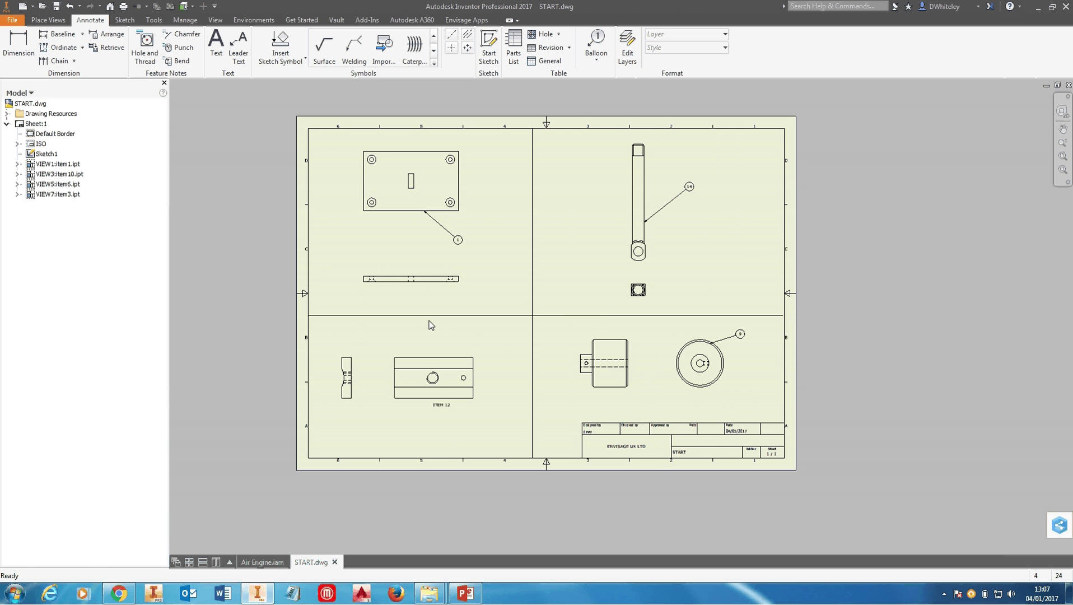
pyautogui.moveTo(393, 245); pyautogui.dragTo(385, 250, button='middle')
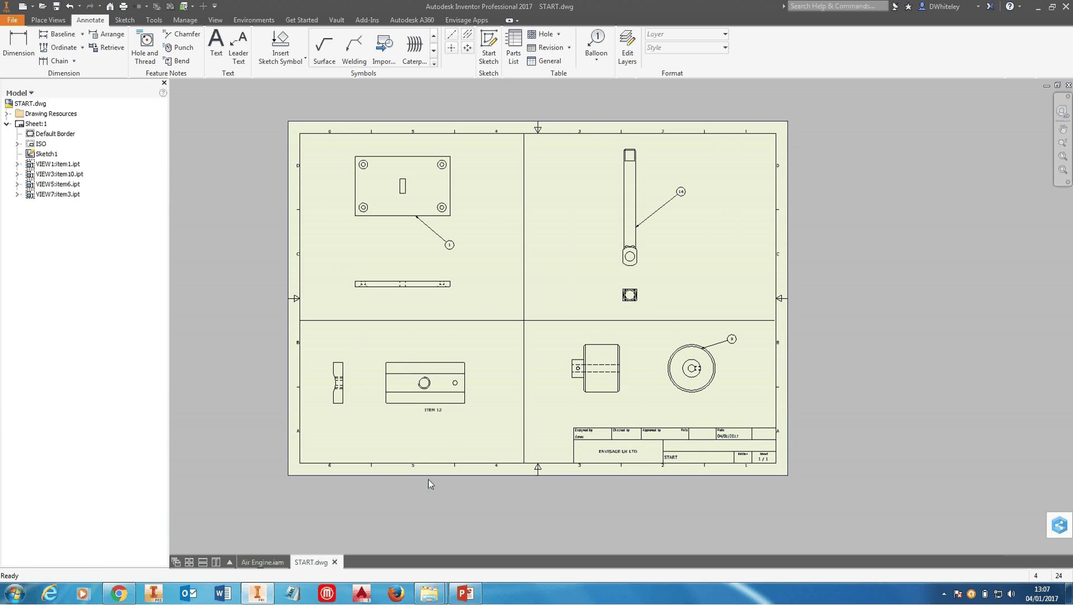
pyautogui.click(463, 593)
# Advance the iBOM slide show to its closing slide, 2 of 2.
pyautogui.click(386, 344)
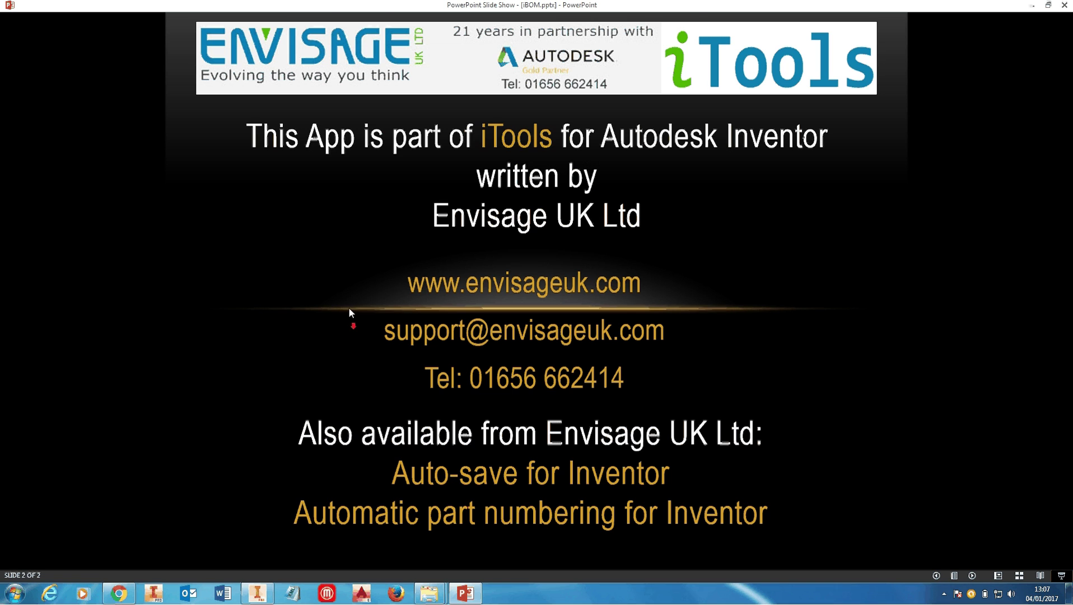